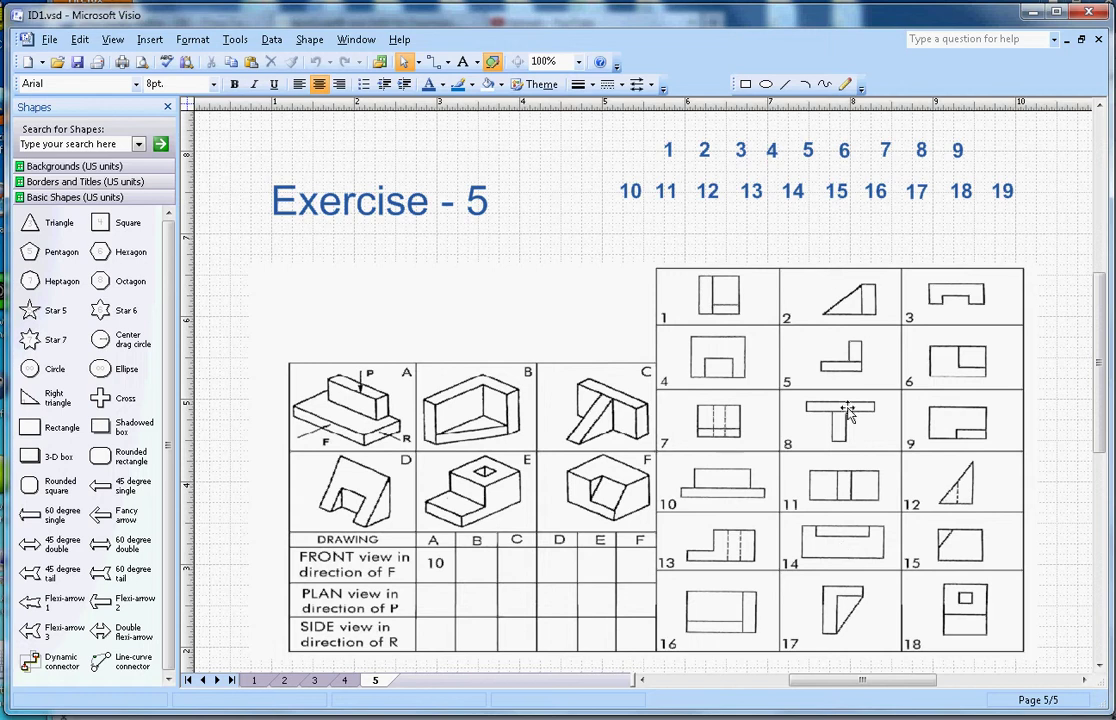
# Move the number labels 14, 17 and 8 into the plan-view row under drawings A, B and C.
pyautogui.moveTo(794, 193)
pyautogui.mouseDown()
pyautogui.moveTo(754, 293)
pyautogui.moveTo(573, 536)
pyautogui.moveTo(476, 616)
pyautogui.moveTo(443, 626)
pyautogui.mouseUp()
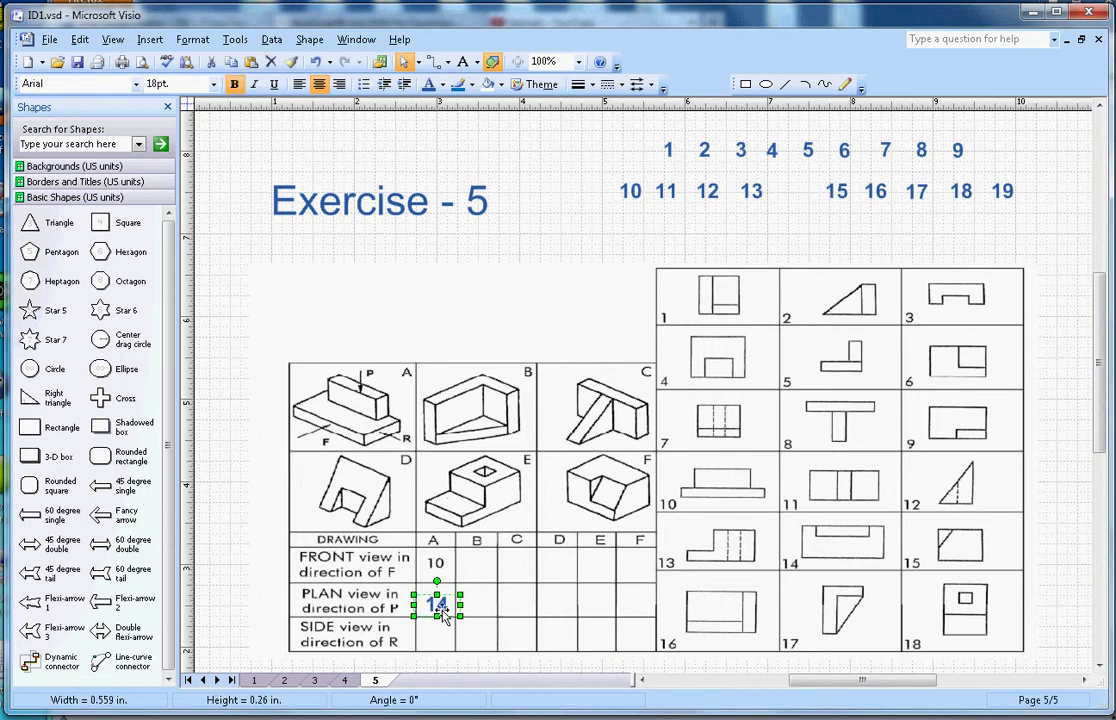
pyautogui.click(548, 219)
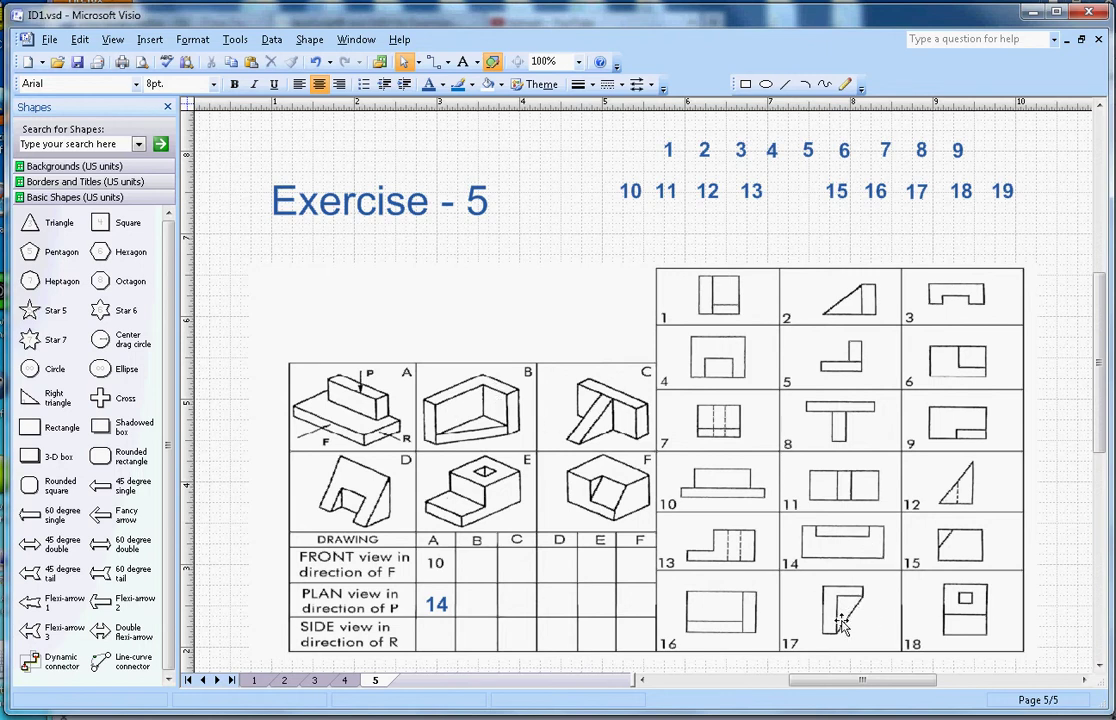
pyautogui.moveTo(922, 200); pyautogui.dragTo(483, 609)
pyautogui.click(560, 234)
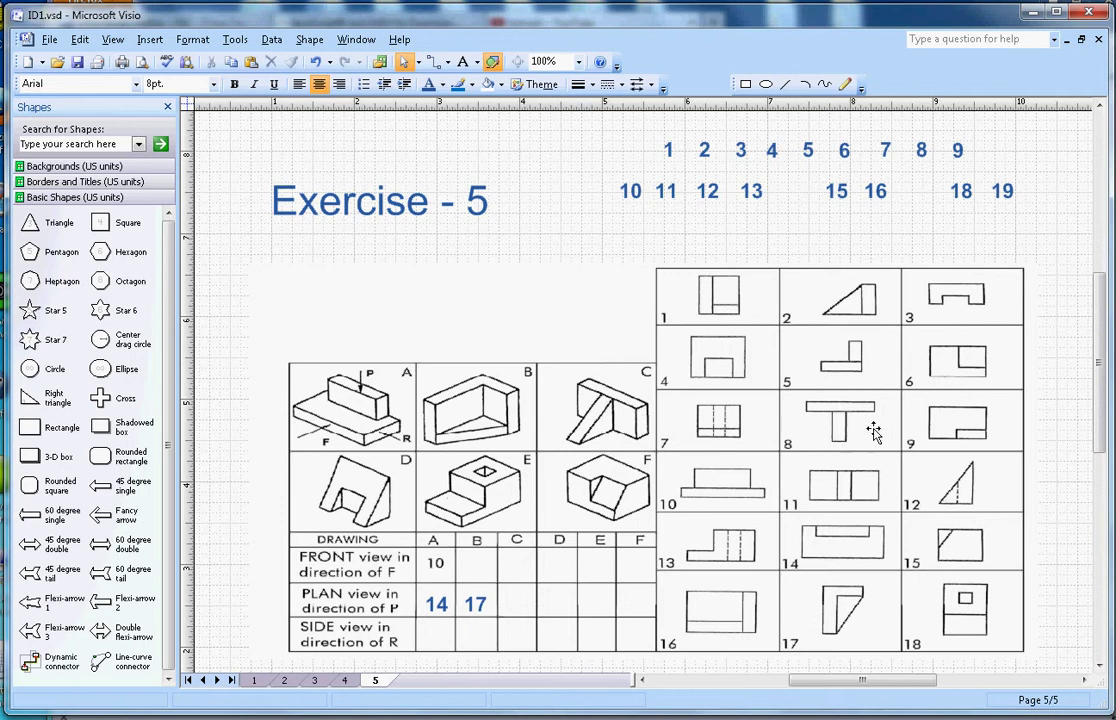
pyautogui.moveTo(922, 152); pyautogui.dragTo(532, 610)
pyautogui.click(585, 215)
# Move the number labels 3, 18 and 9 into the plan-view row under drawings D, E and F.
pyautogui.moveTo(752, 158); pyautogui.dragTo(569, 613)
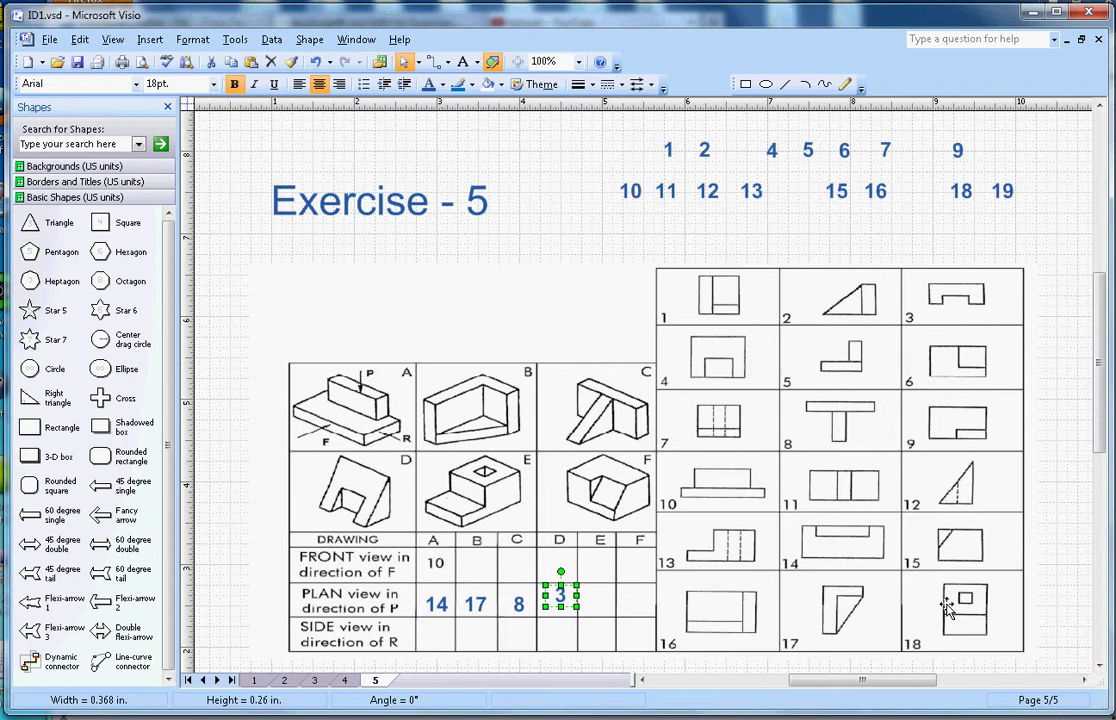
pyautogui.click(961, 191)
pyautogui.moveTo(961, 195); pyautogui.dragTo(566, 606)
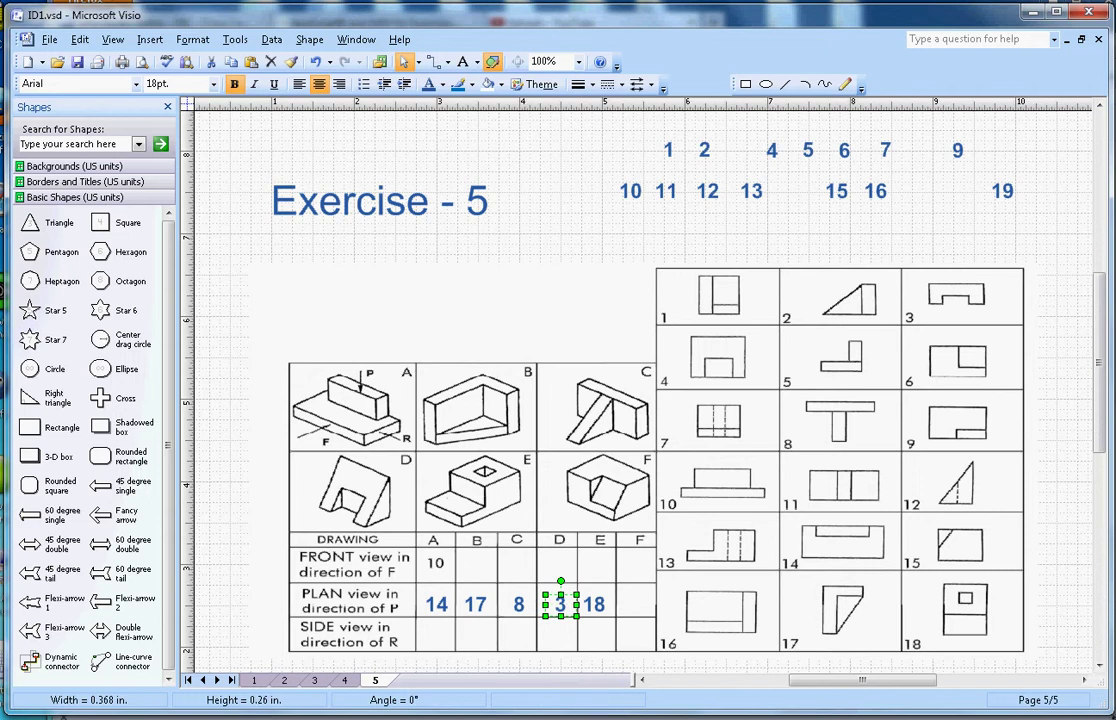
pyautogui.click(470, 166)
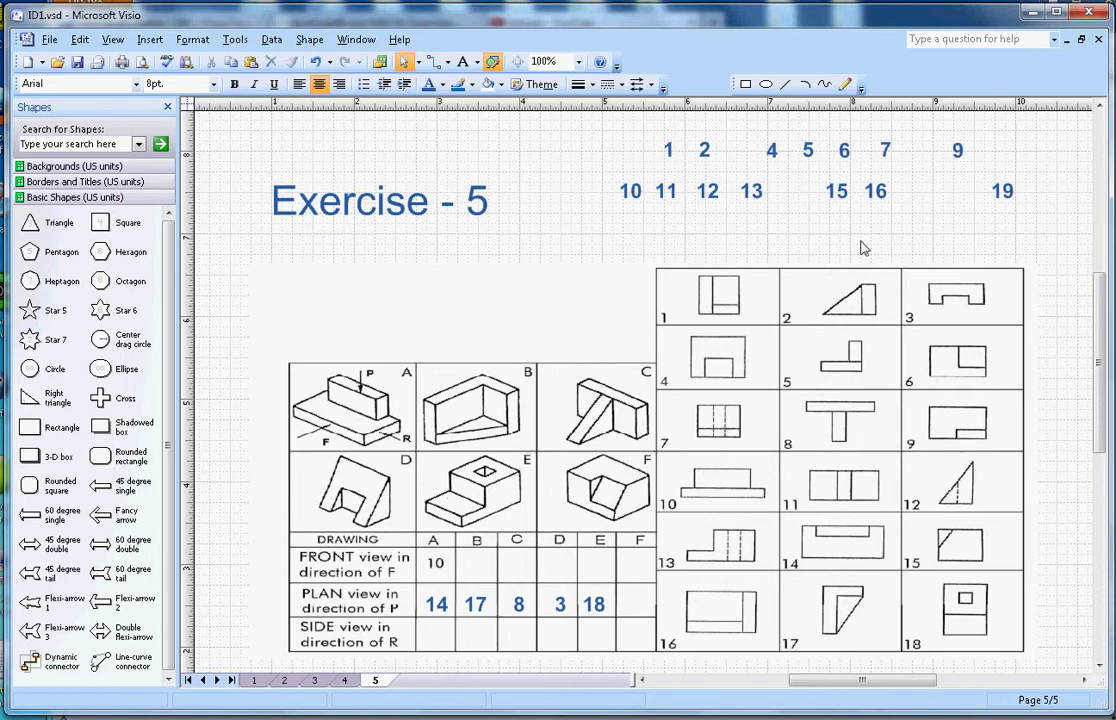
pyautogui.moveTo(958, 165); pyautogui.dragTo(649, 610)
pyautogui.click(563, 311)
# Move the spare number label 10 out of the number list to above the Exercise - 5 title and cut it from the page.
pyautogui.click(640, 198)
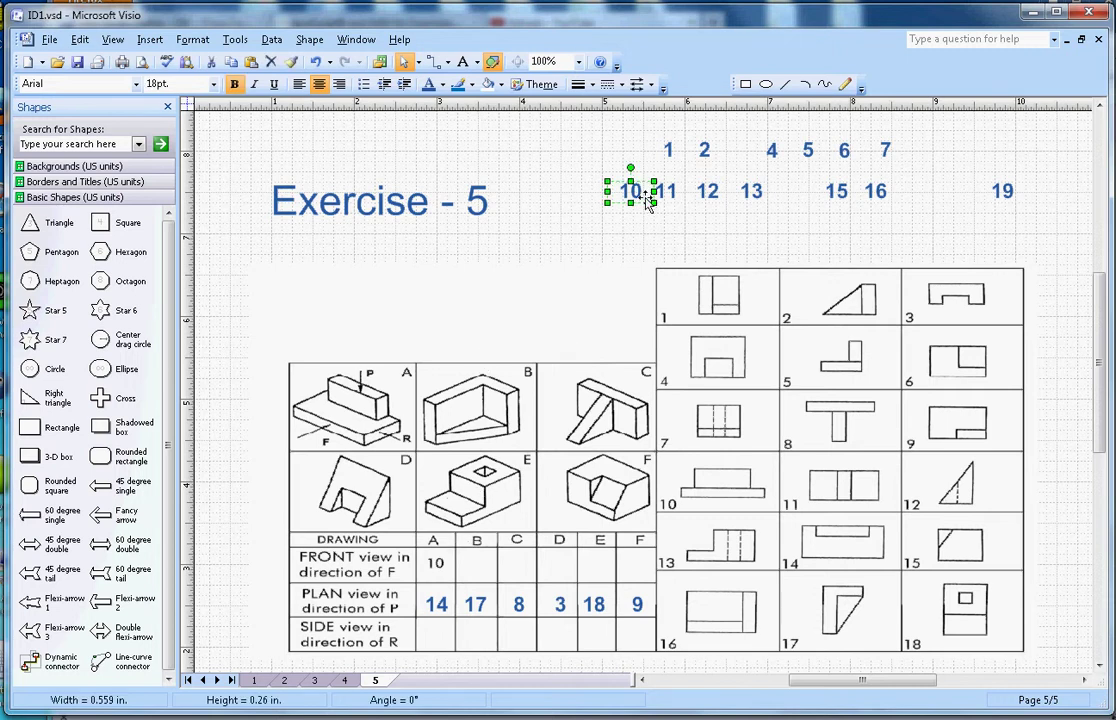
pyautogui.moveTo(648, 203); pyautogui.dragTo(518, 150)
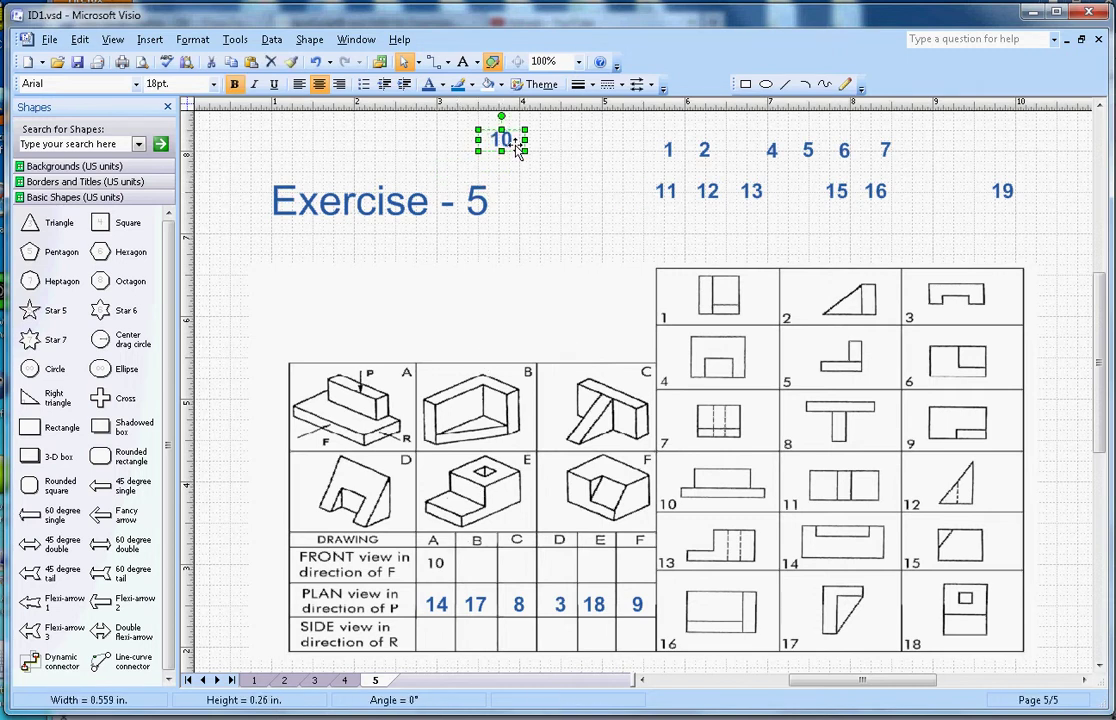
pyautogui.rightClick(517, 148)
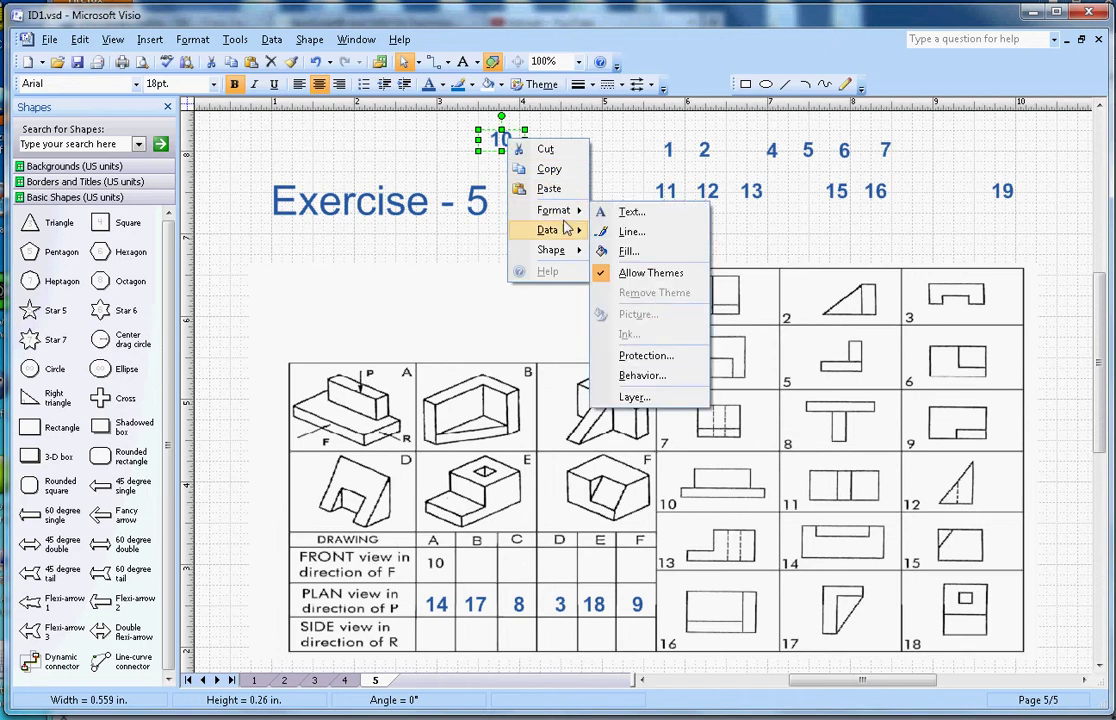
pyautogui.click(546, 150)
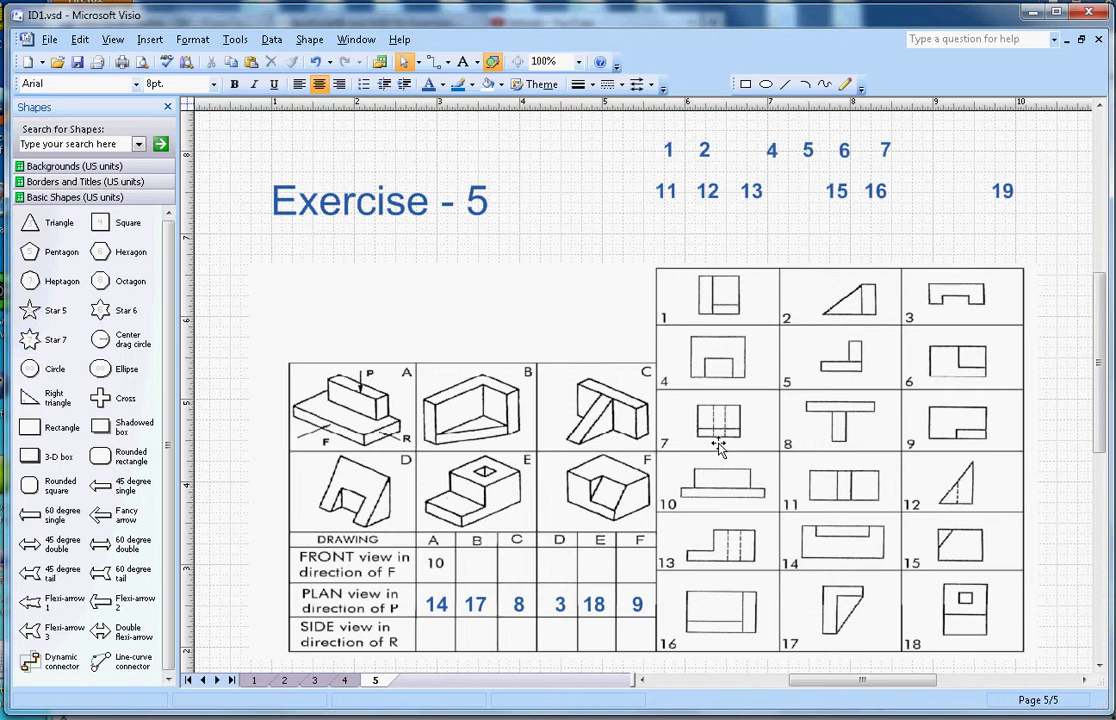
# Move the number labels 7, 11 and 4 into the front-view row under drawings B, C and D.
pyautogui.moveTo(888, 160); pyautogui.dragTo(494, 572)
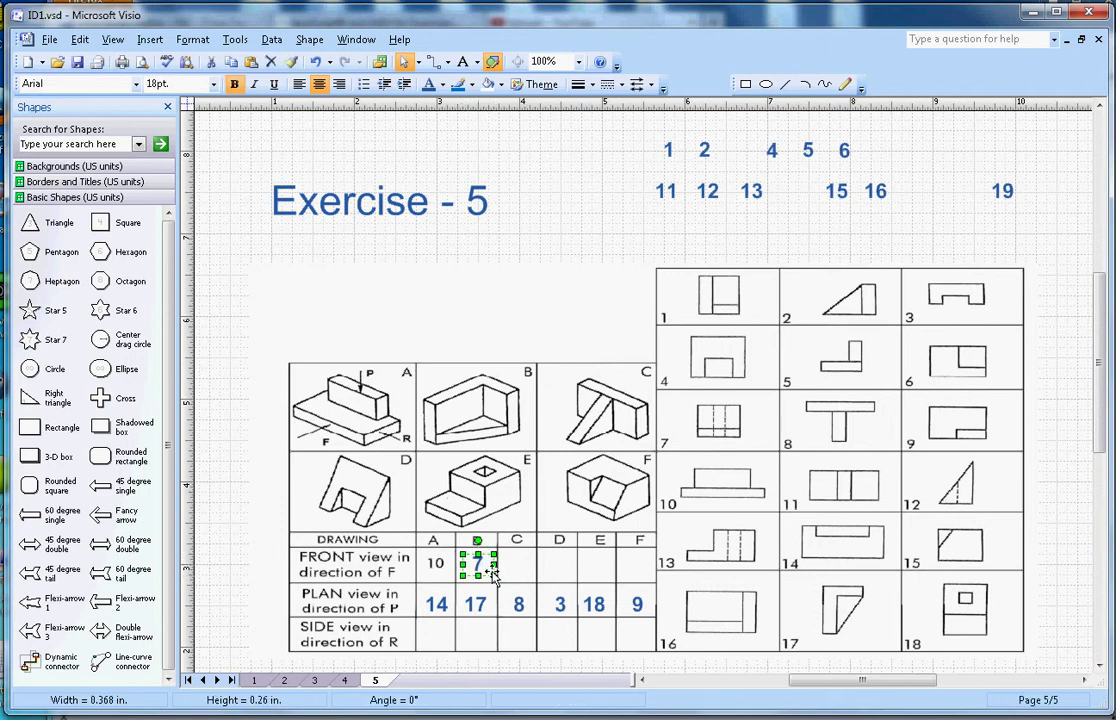
pyautogui.click(533, 331)
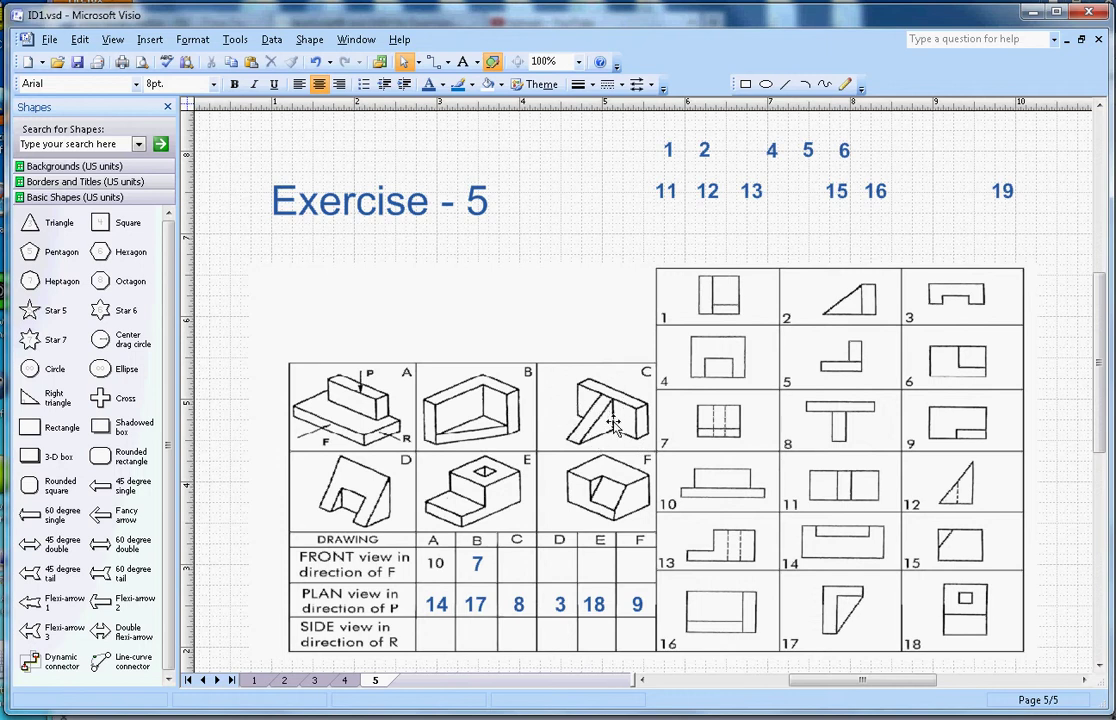
pyautogui.moveTo(668, 198); pyautogui.dragTo(520, 578)
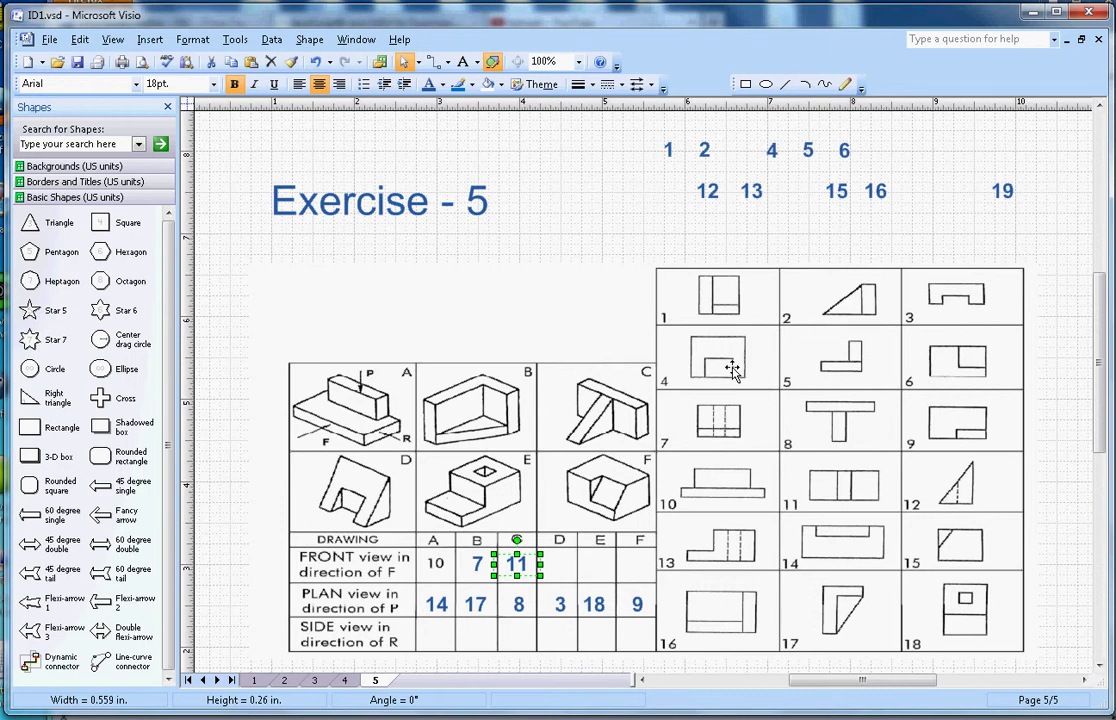
pyautogui.moveTo(771, 150); pyautogui.dragTo(573, 578)
pyautogui.click(608, 181)
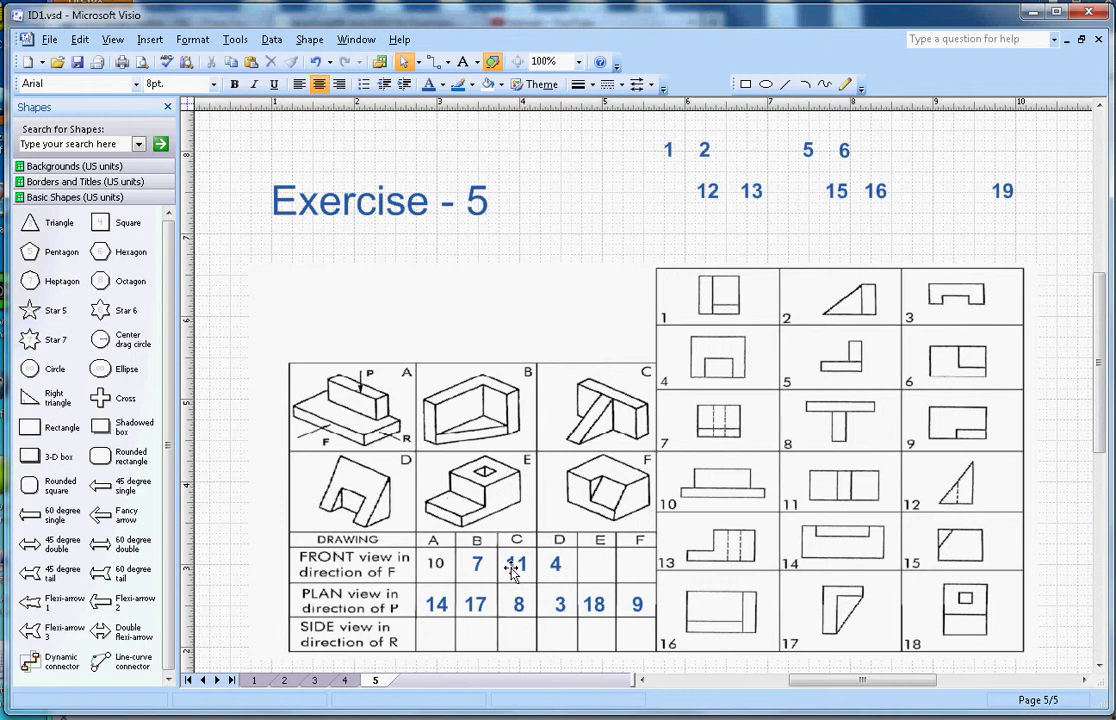
# In the front-view row, shift label 7 from B to E, and place 6 under F and 1 under B.
pyautogui.moveTo(479, 565); pyautogui.dragTo(604, 576)
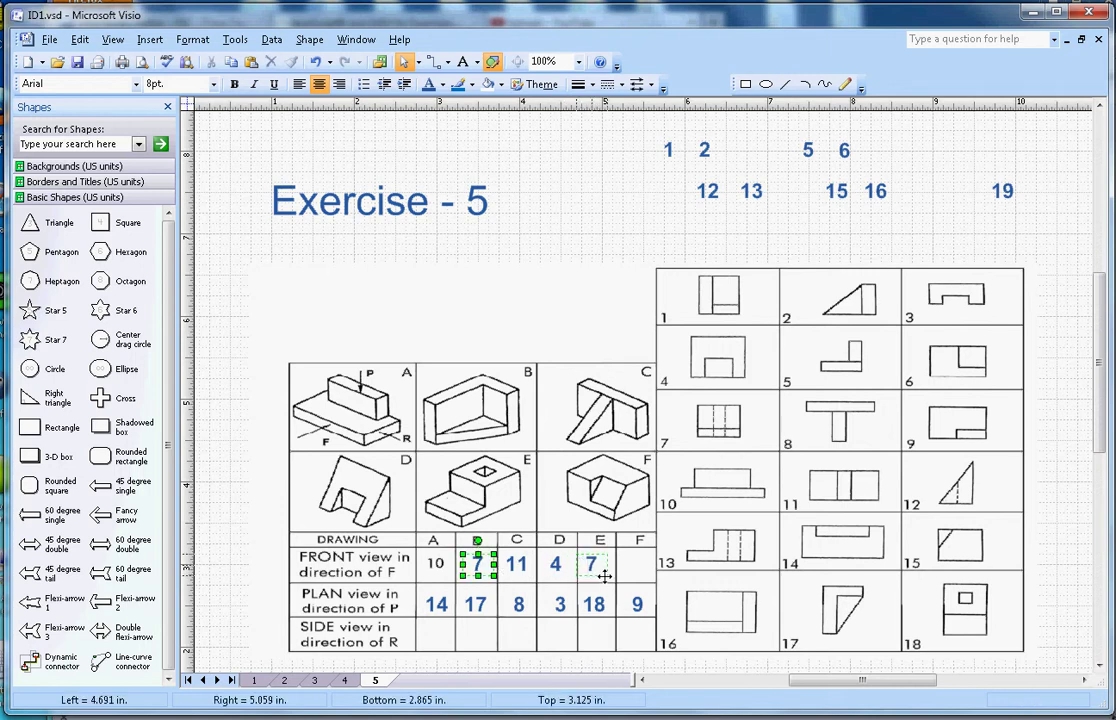
pyautogui.moveTo(604, 576); pyautogui.dragTo(604, 576)
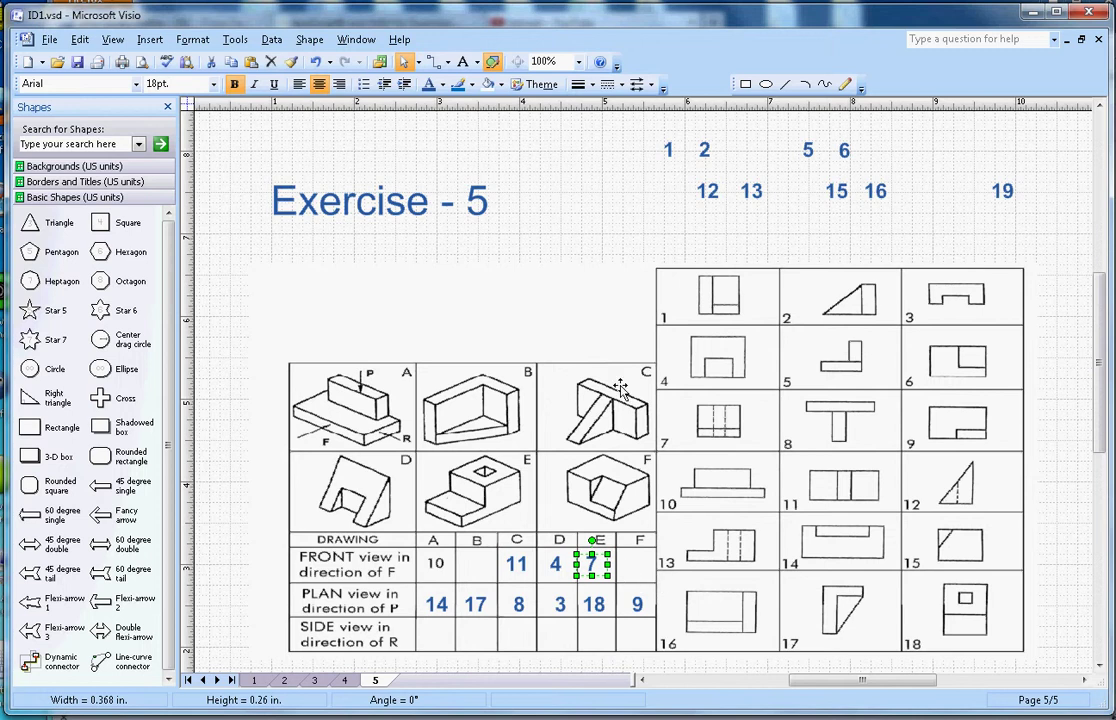
pyautogui.click(600, 228)
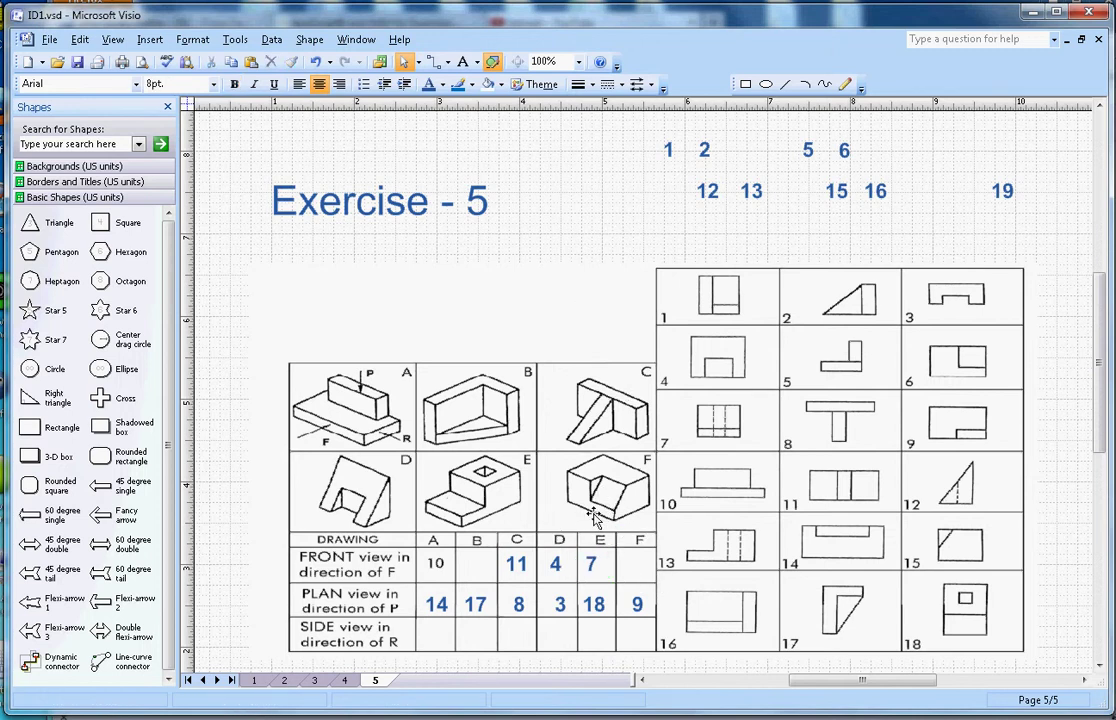
pyautogui.moveTo(845, 150); pyautogui.dragTo(651, 568)
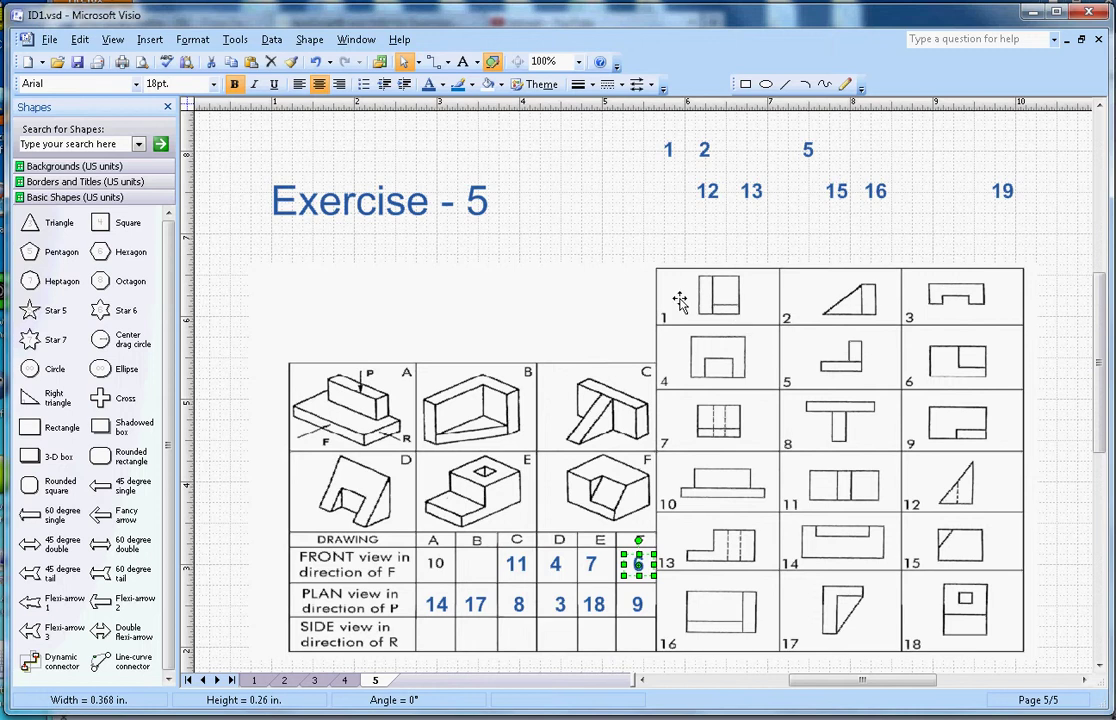
pyautogui.moveTo(668, 153); pyautogui.dragTo(478, 565)
pyautogui.click(594, 188)
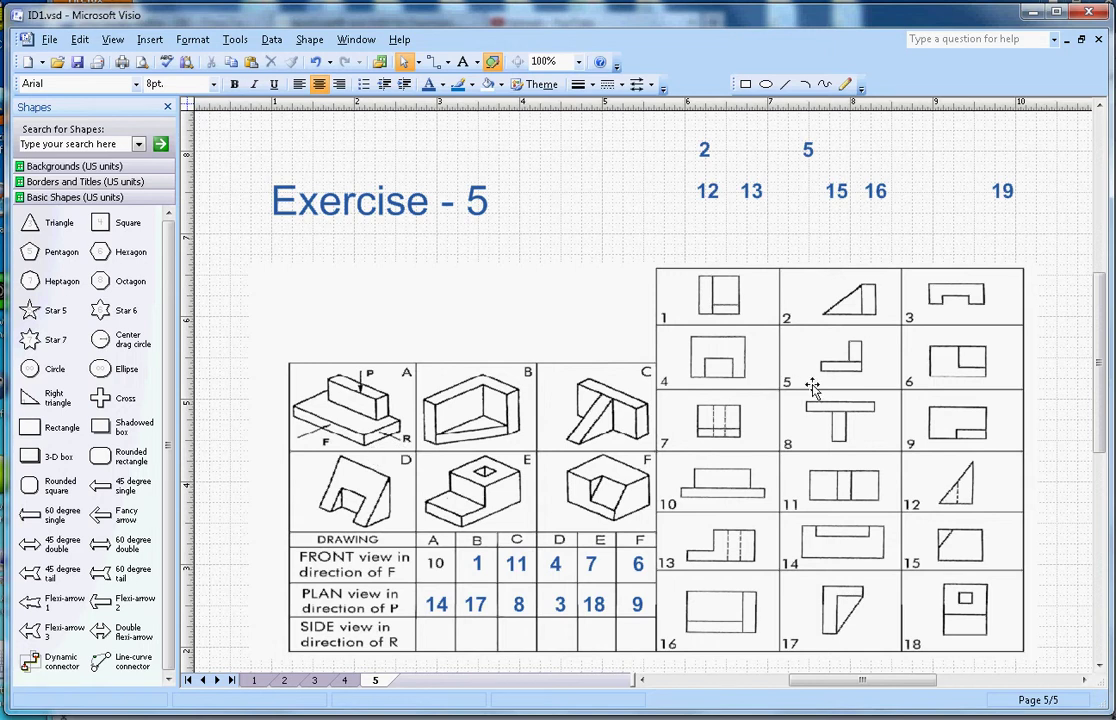
# Move the number labels 5, 16 and 2 into the side-view row under drawings A, B and C.
pyautogui.moveTo(809, 150); pyautogui.dragTo(437, 643)
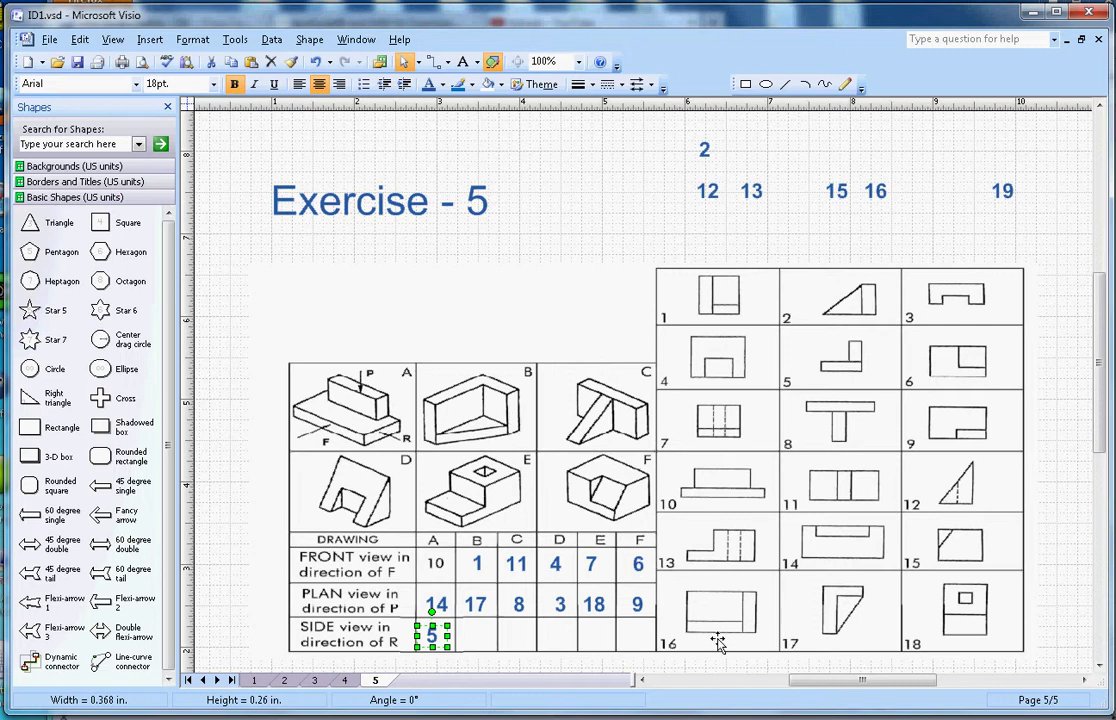
pyautogui.click(812, 212)
pyautogui.moveTo(877, 199); pyautogui.dragTo(485, 647)
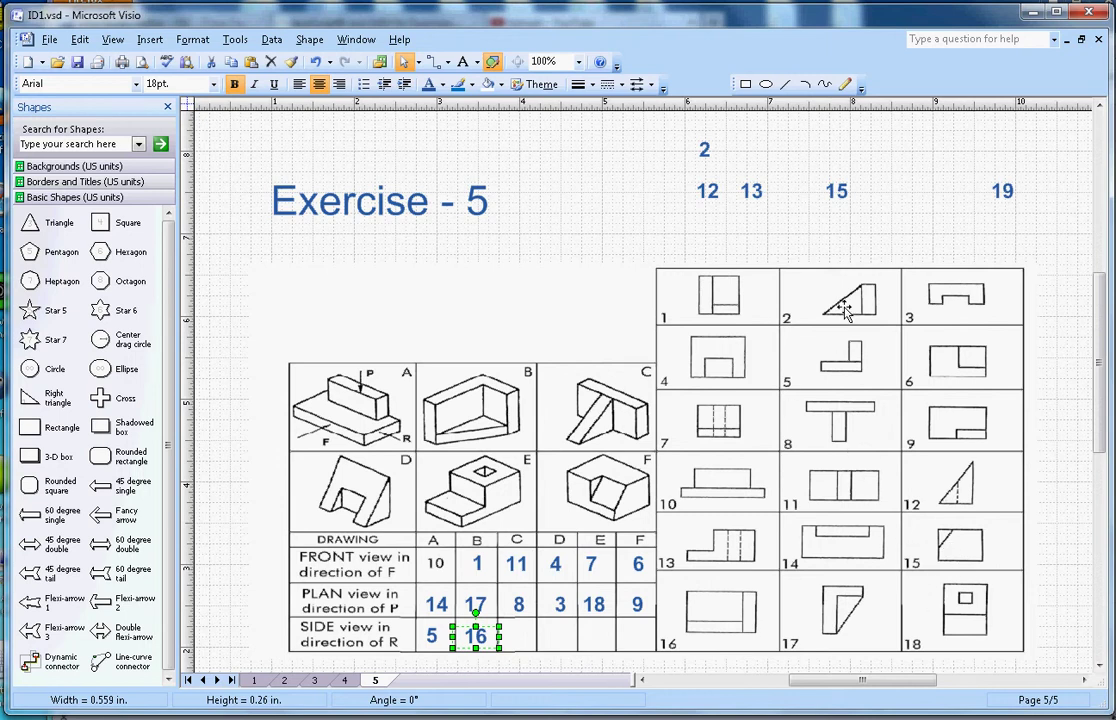
pyautogui.moveTo(705, 149); pyautogui.dragTo(522, 632)
pyautogui.click(603, 170)
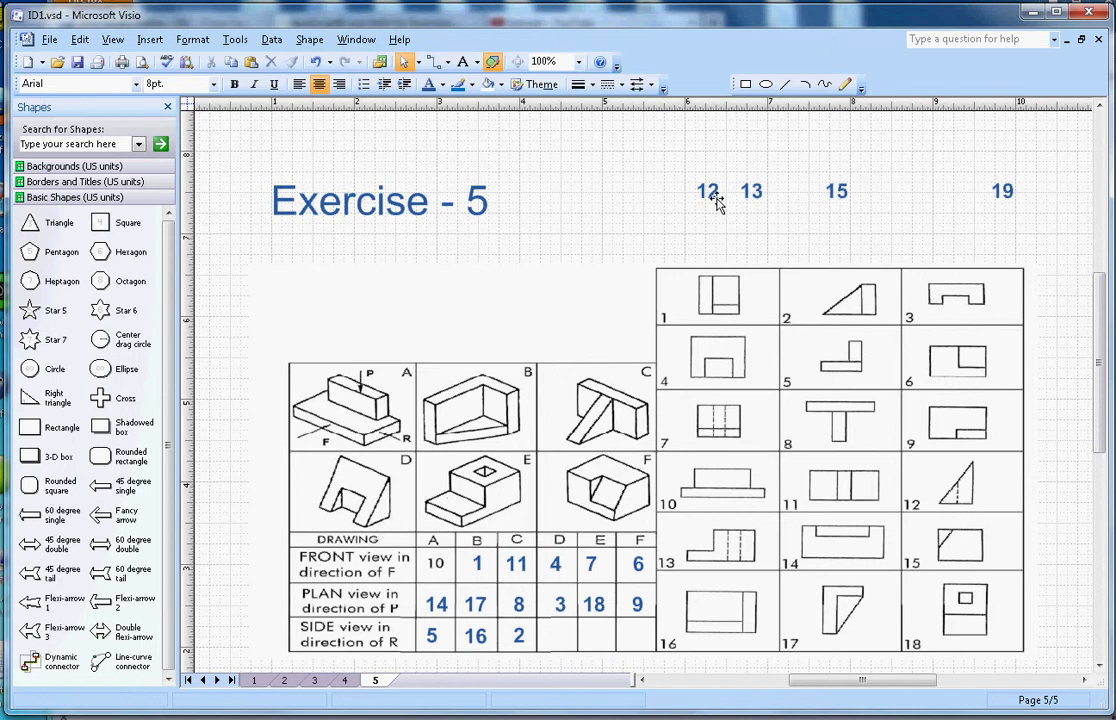
# Move the number labels 12, 13 and 15 into the side-view row under drawings D, E and F.
pyautogui.moveTo(716, 200); pyautogui.dragTo(561, 645)
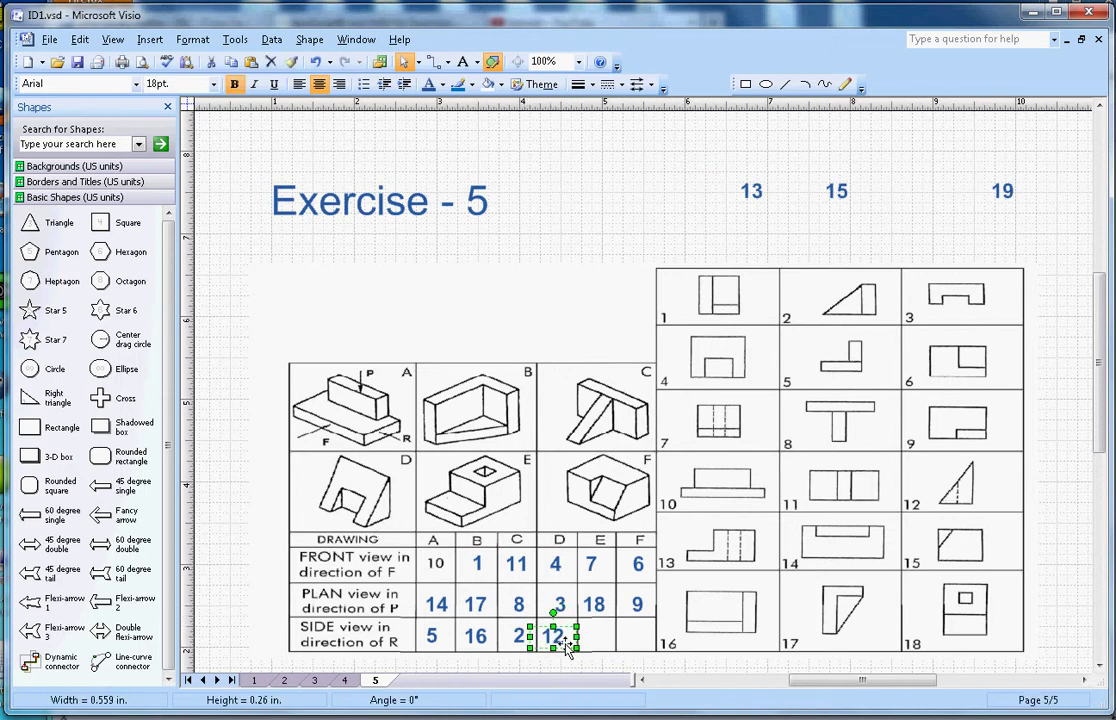
pyautogui.click(620, 216)
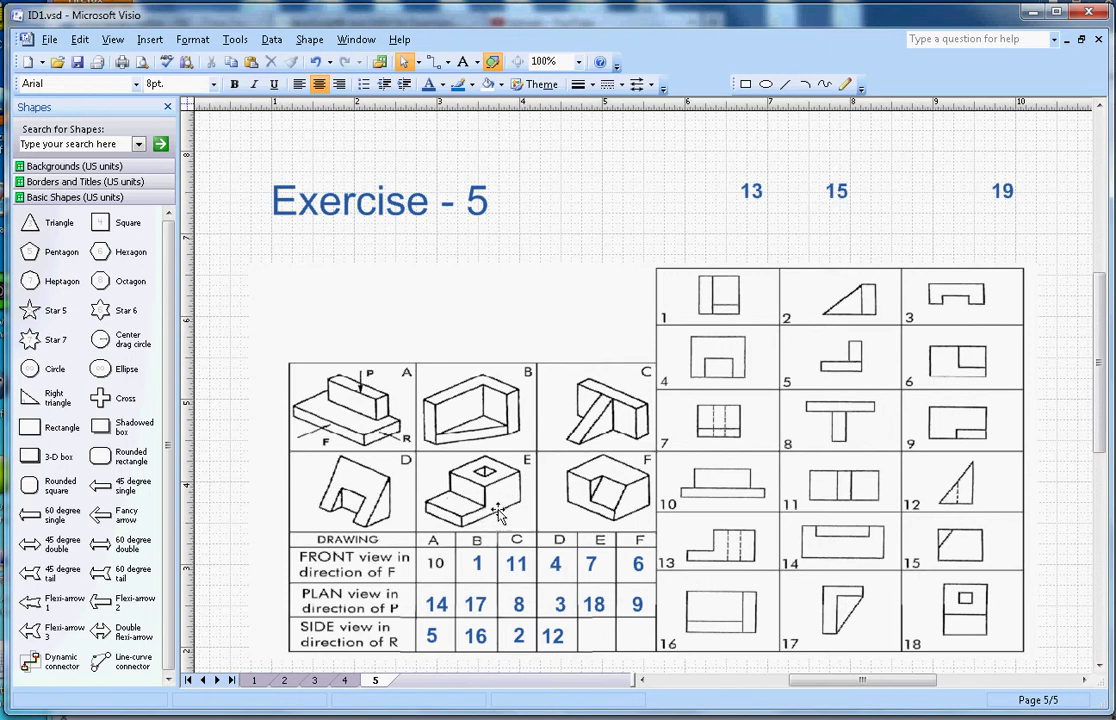
pyautogui.keyDown('ctrl'); pyautogui.moveTo(752, 192); pyautogui.dragTo(608, 650); pyautogui.keyUp('ctrl')
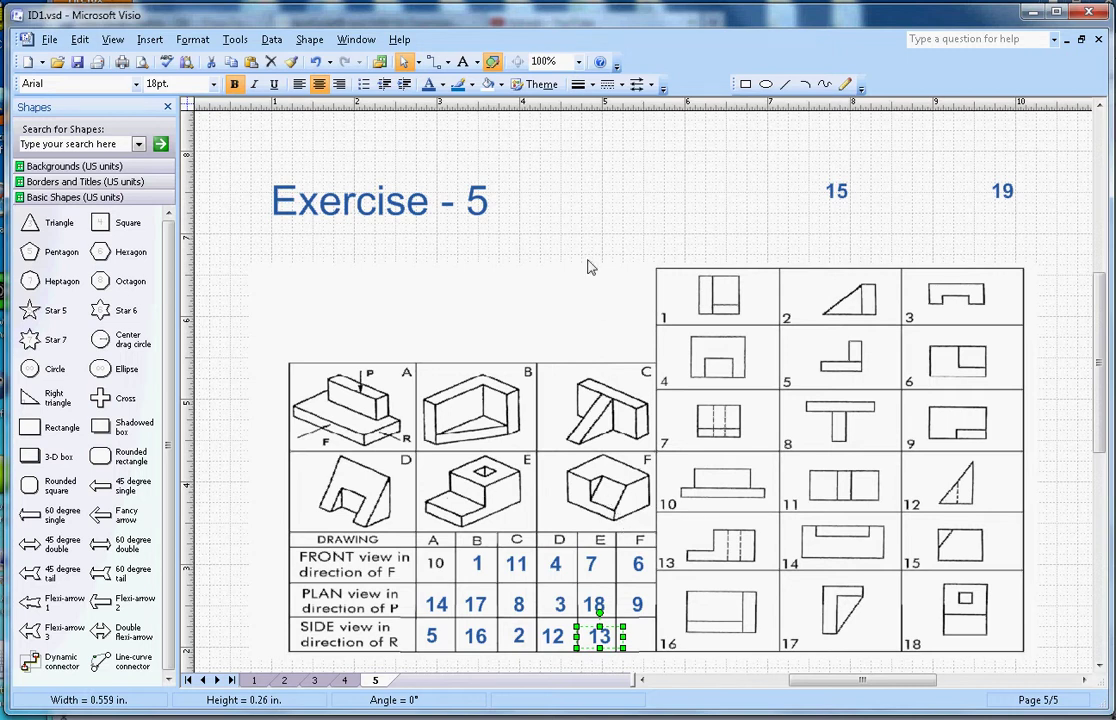
pyautogui.click(604, 220)
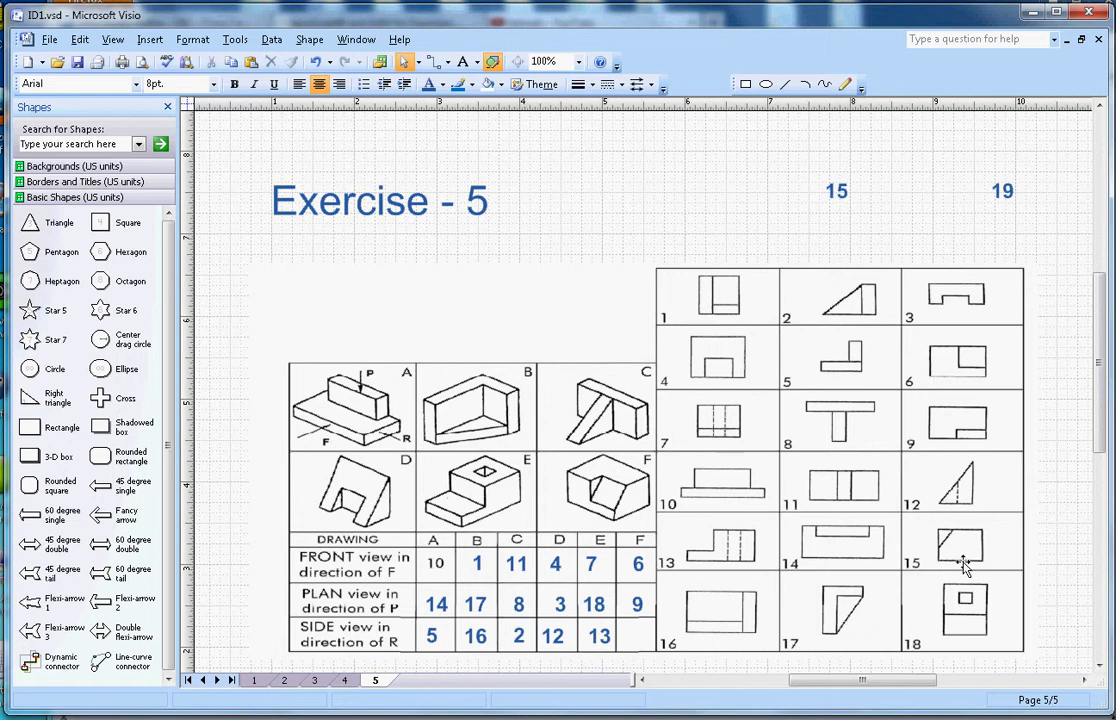
pyautogui.moveTo(845, 198); pyautogui.dragTo(648, 643)
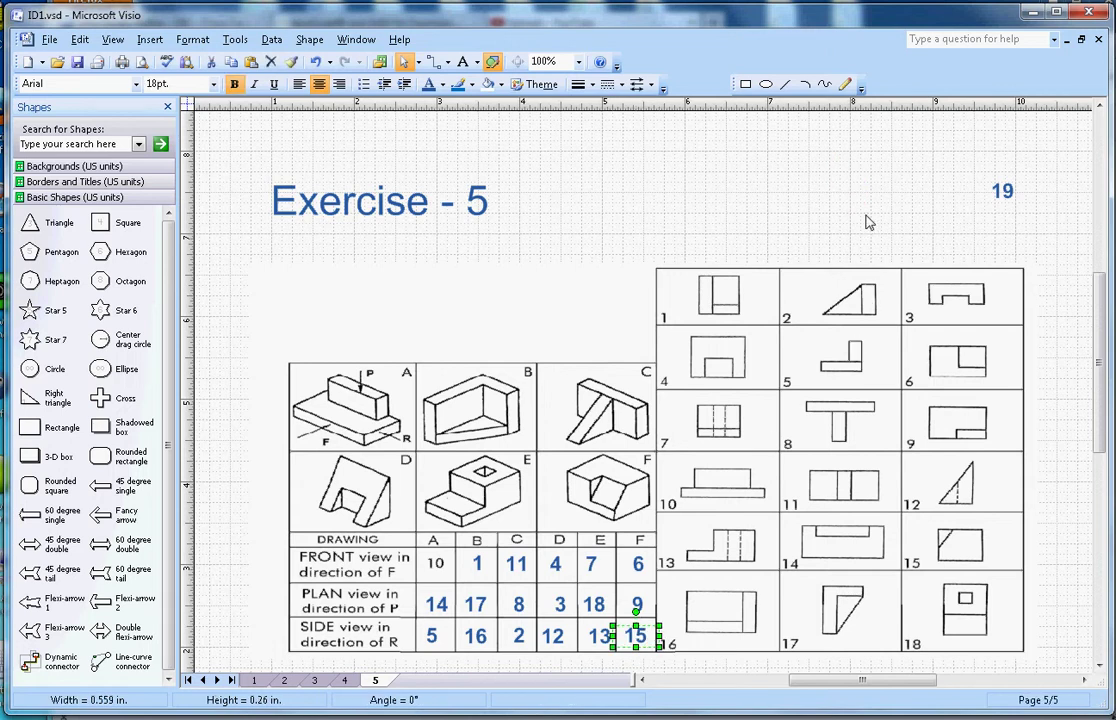
# Cut the leftover number label 19 from the page.
pyautogui.click(1008, 196)
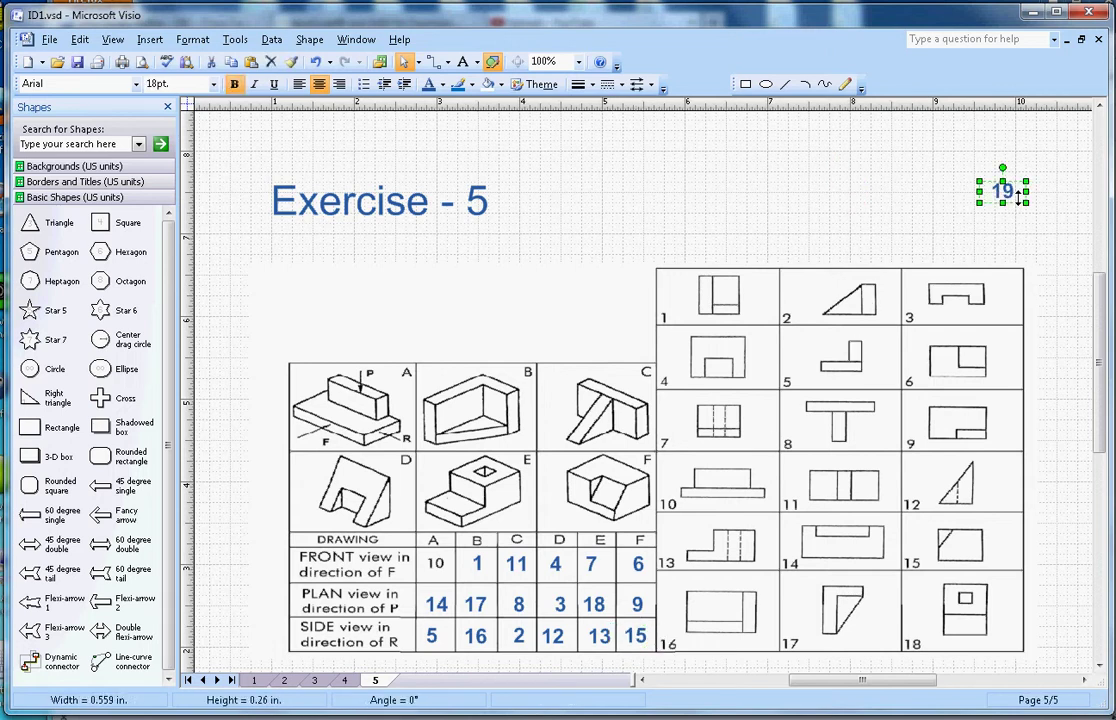
pyautogui.rightClick(1006, 189)
pyautogui.click(1044, 198)
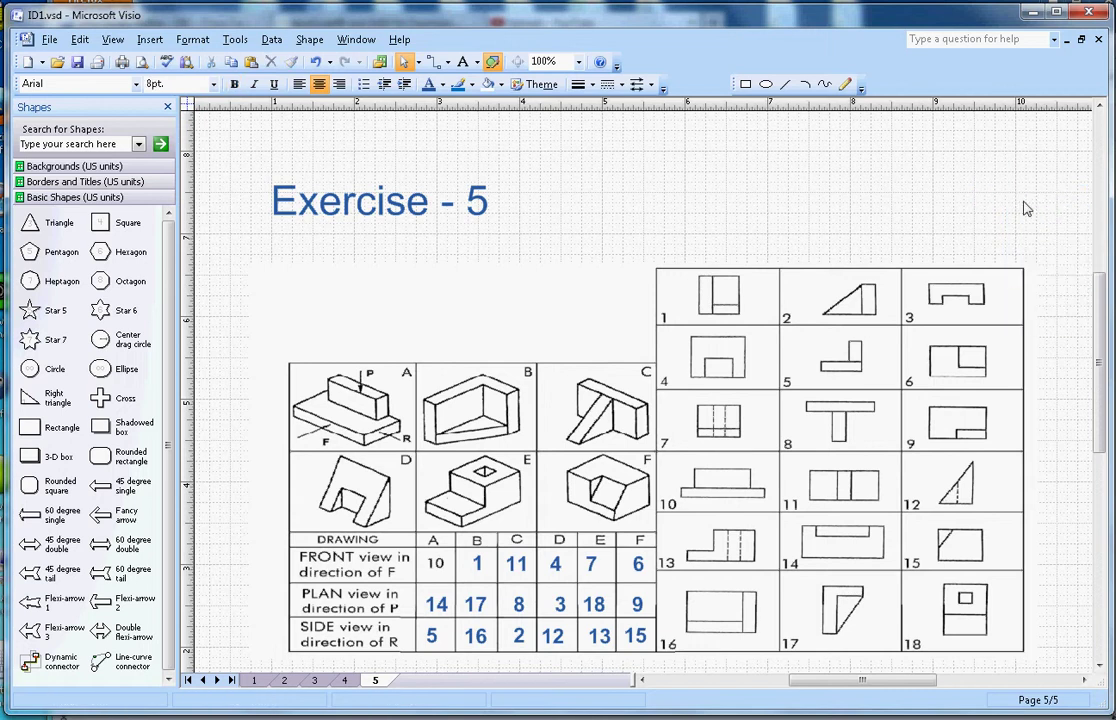